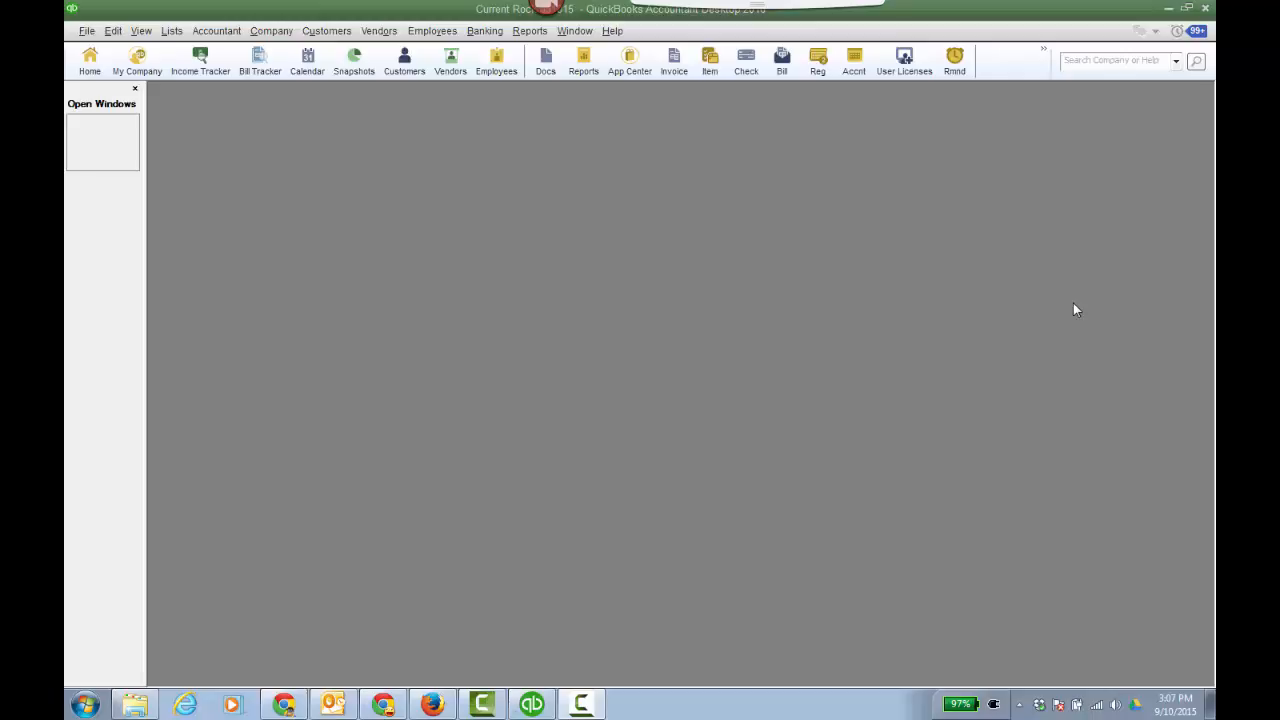
click(272, 31)
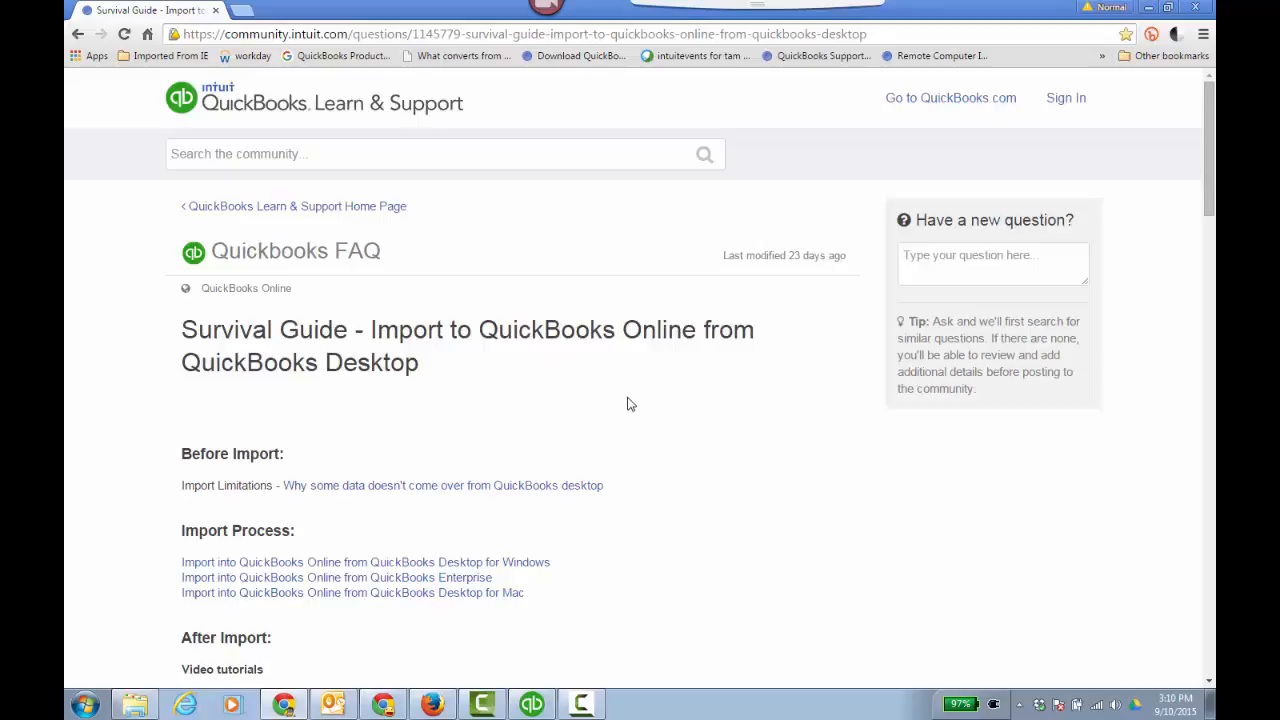
Look through the Survival Guide page on importing to QuickBooks Online from QuickBooks Desktop
scroll(774, 470, down, 3)
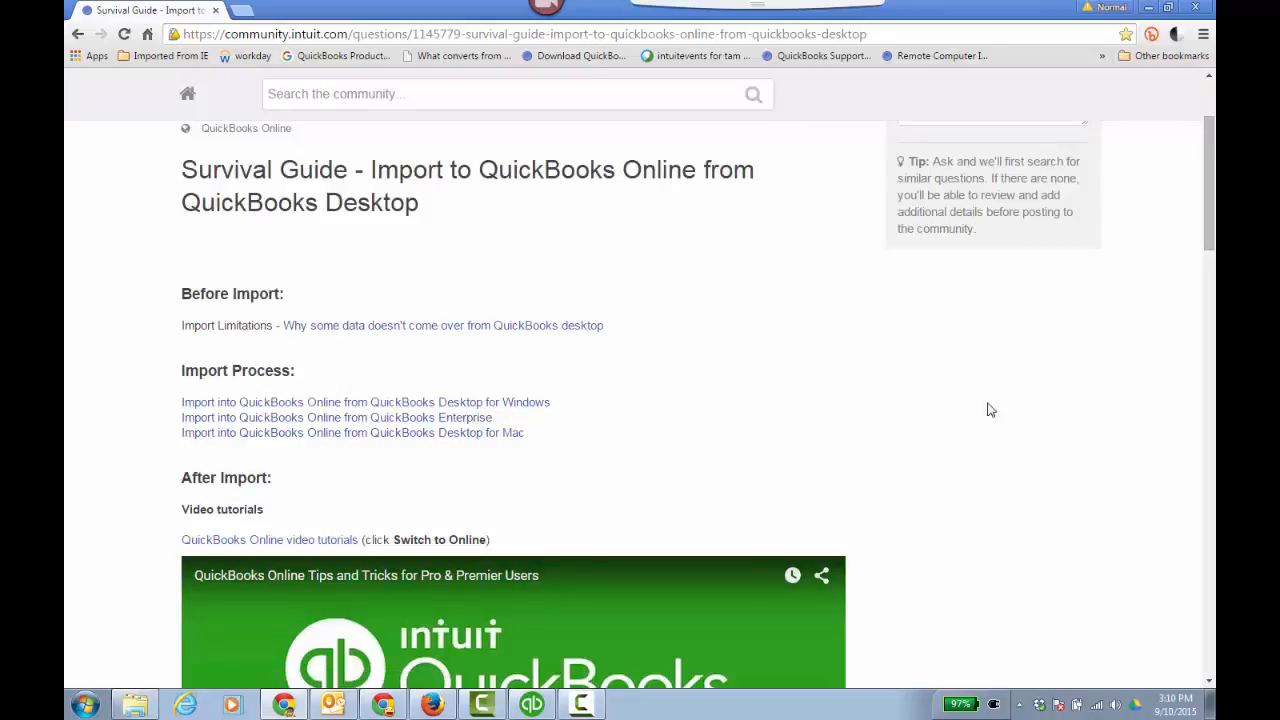
scroll(1000, 405, down, 3)
scroll(1050, 400, down, 10)
scroll(1037, 449, up, 12)
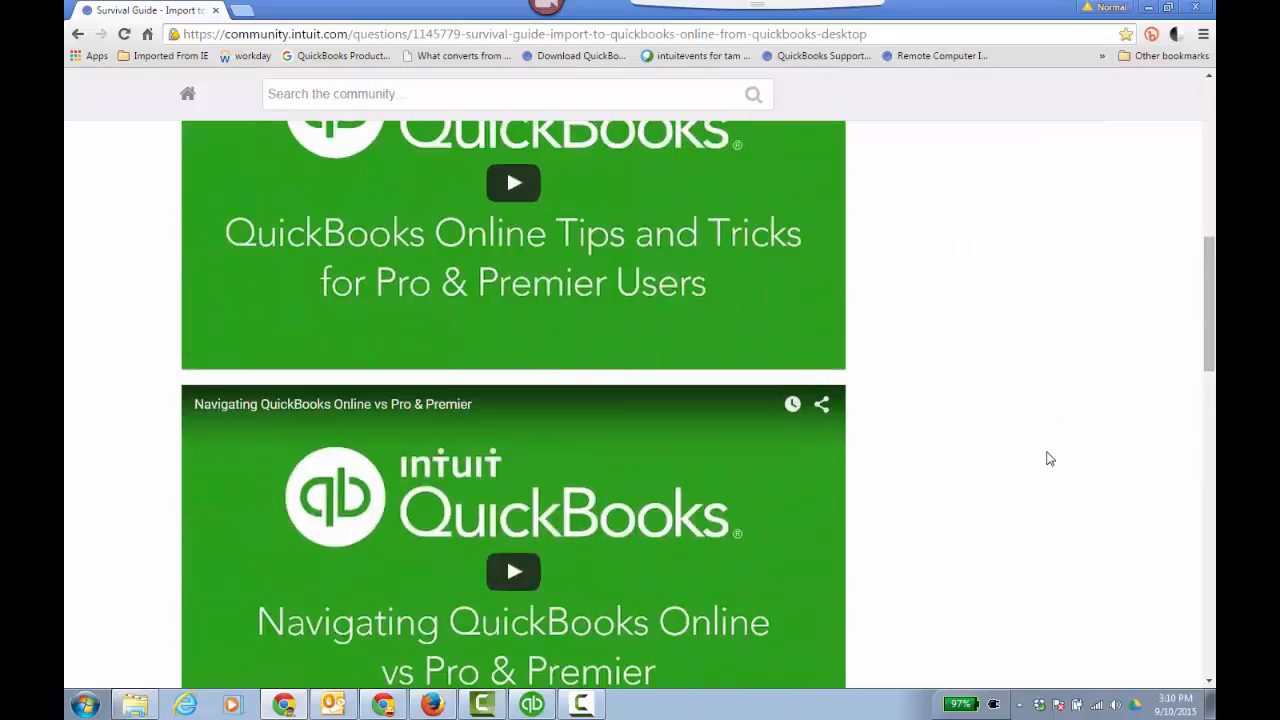
scroll(1052, 461, up, 1)
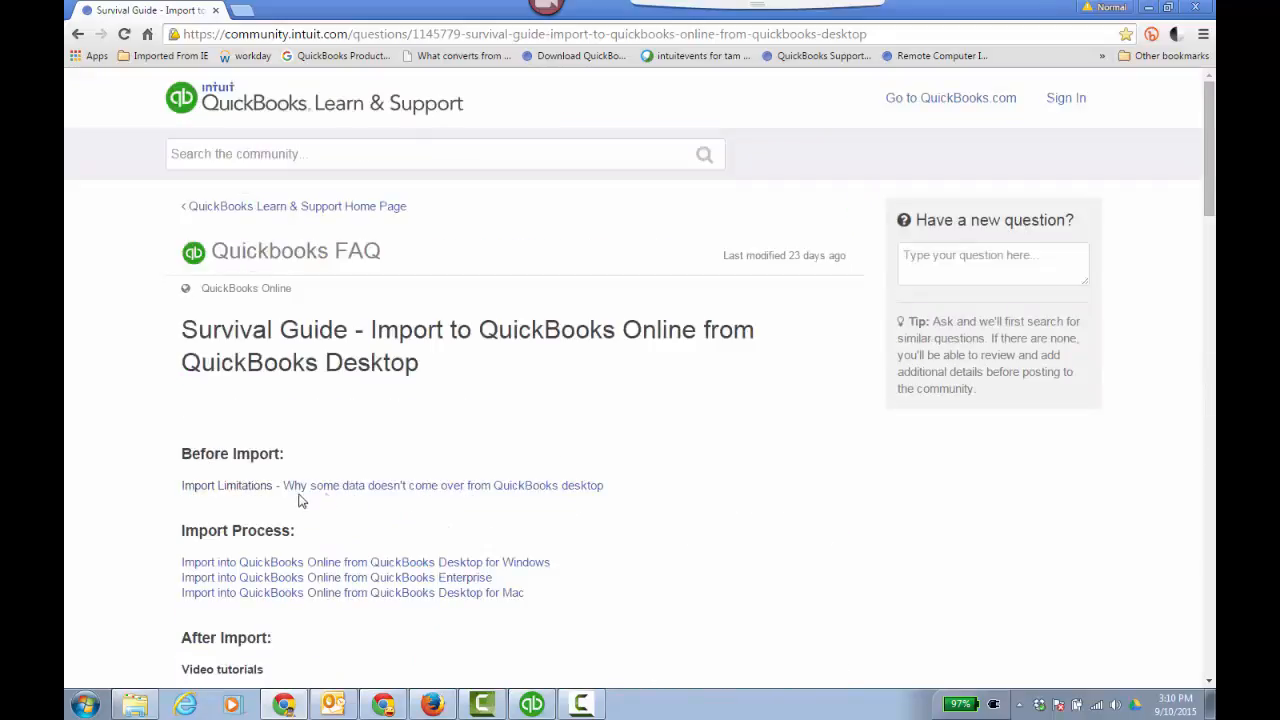
Open the import limitations article "Why some data doesn't come over from QuickBooks desktop" and read through its sections
click(441, 492)
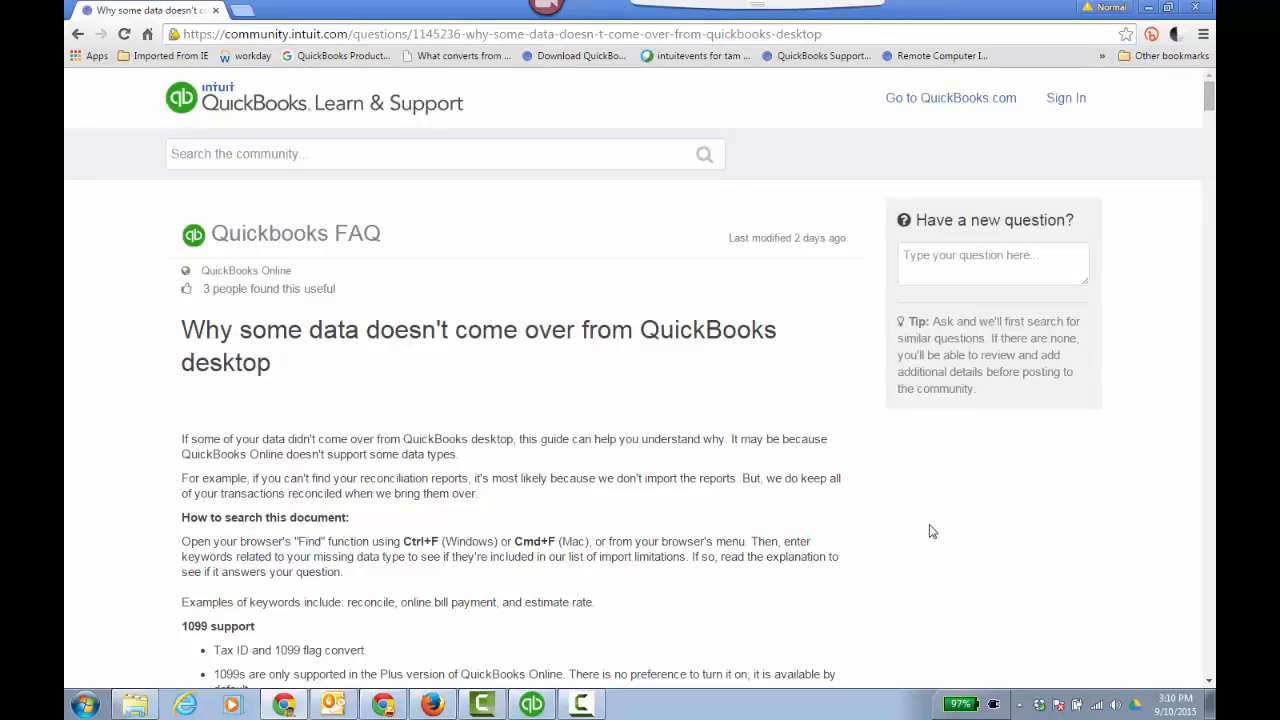
scroll(930, 524, down, 6)
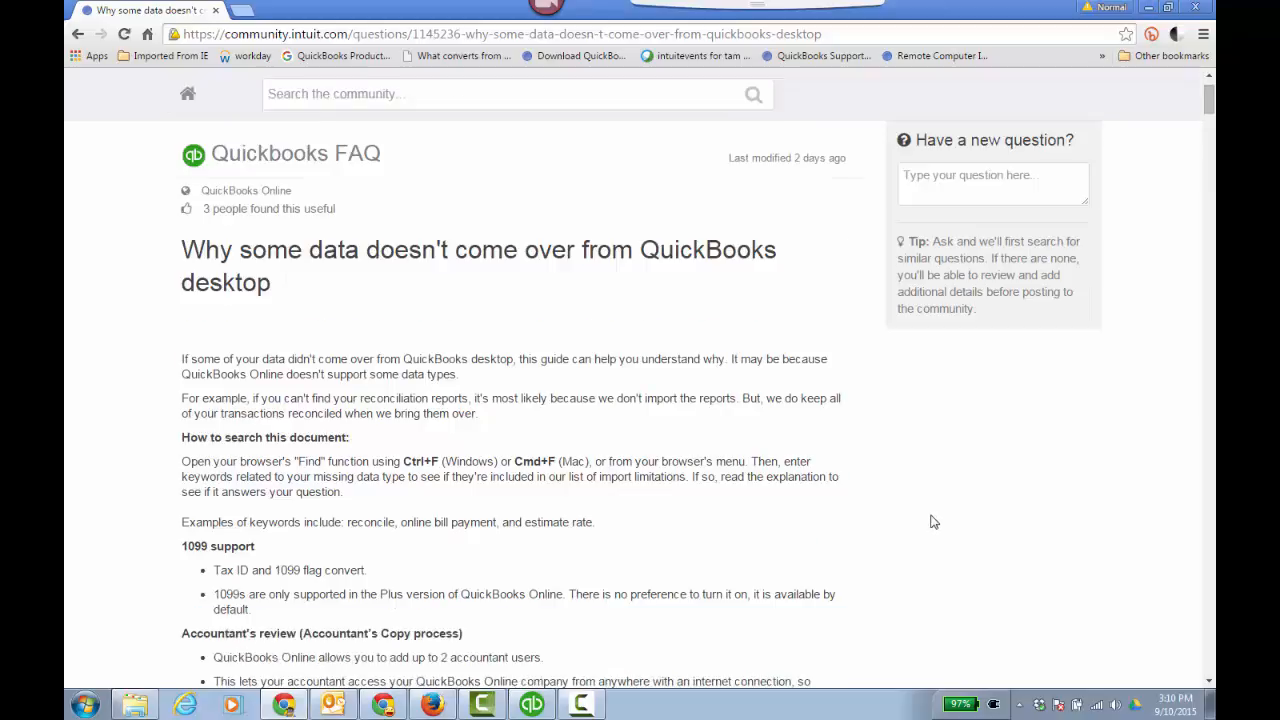
scroll(930, 517, down, 4)
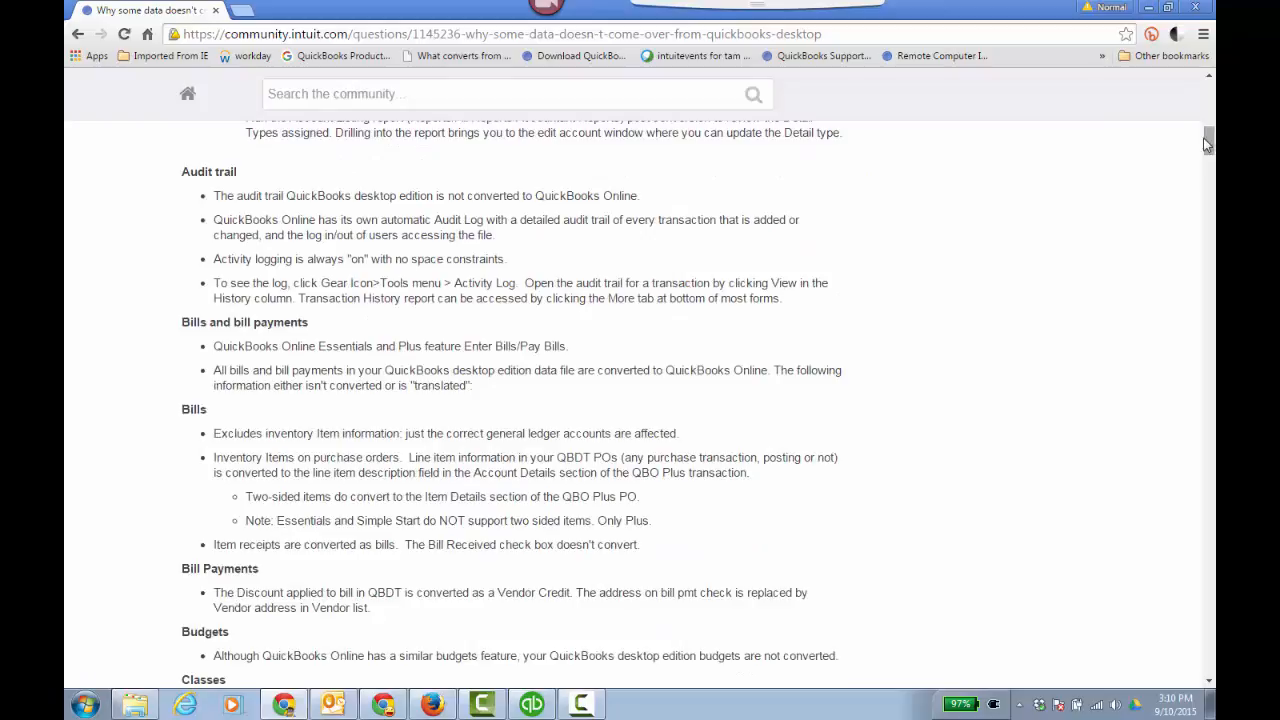
drag(1207, 145, 1208, 378)
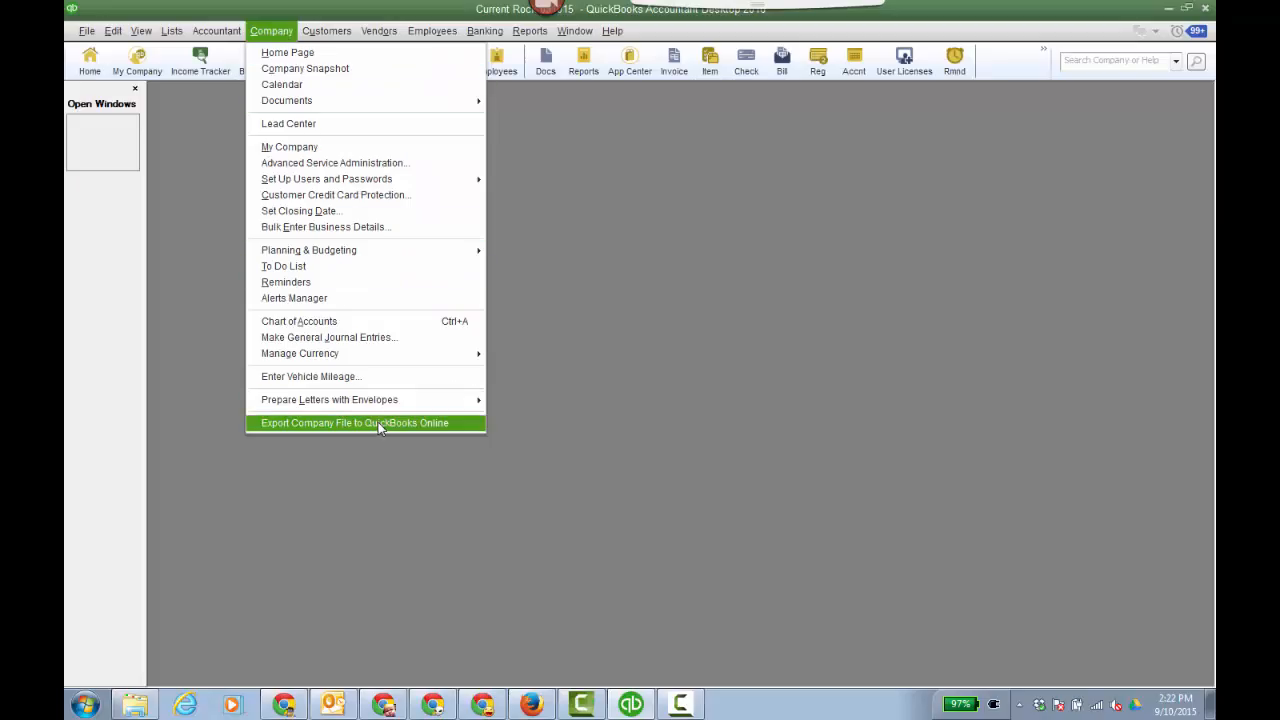
In QuickBooks Desktop, start exporting the company file to QuickBooks Online and sign in with the account credentials
click(381, 423)
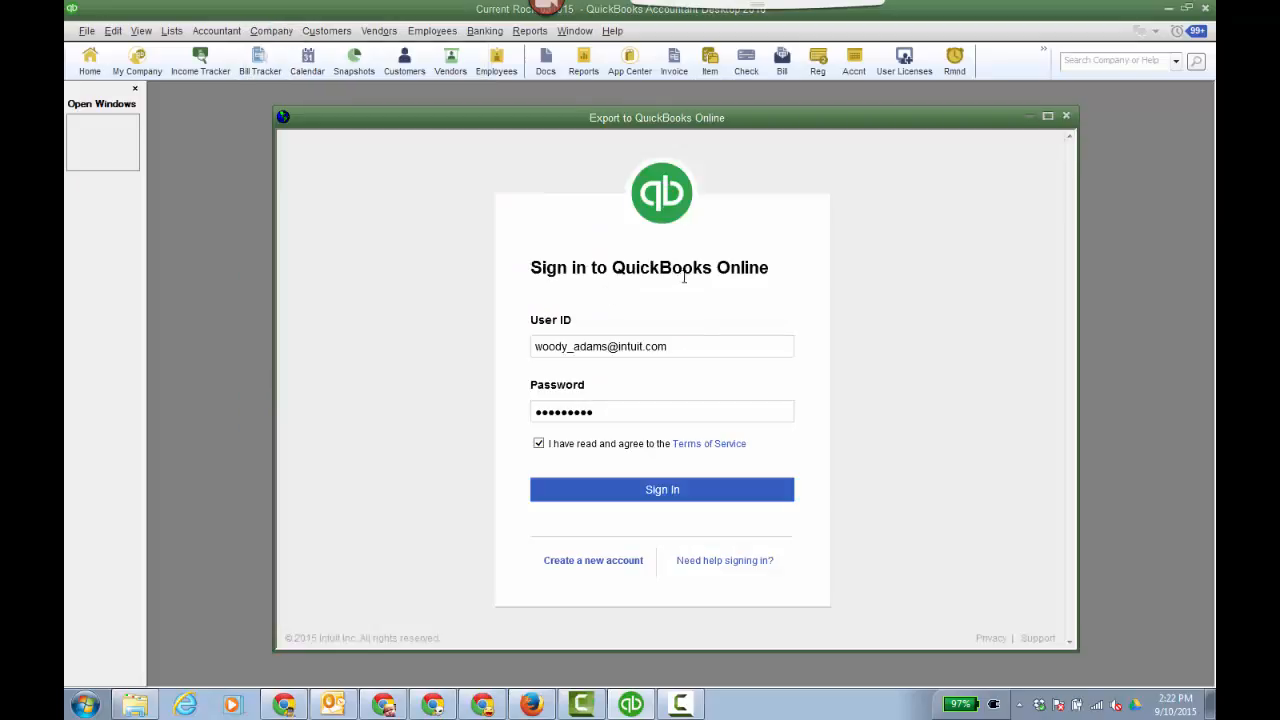
click(686, 498)
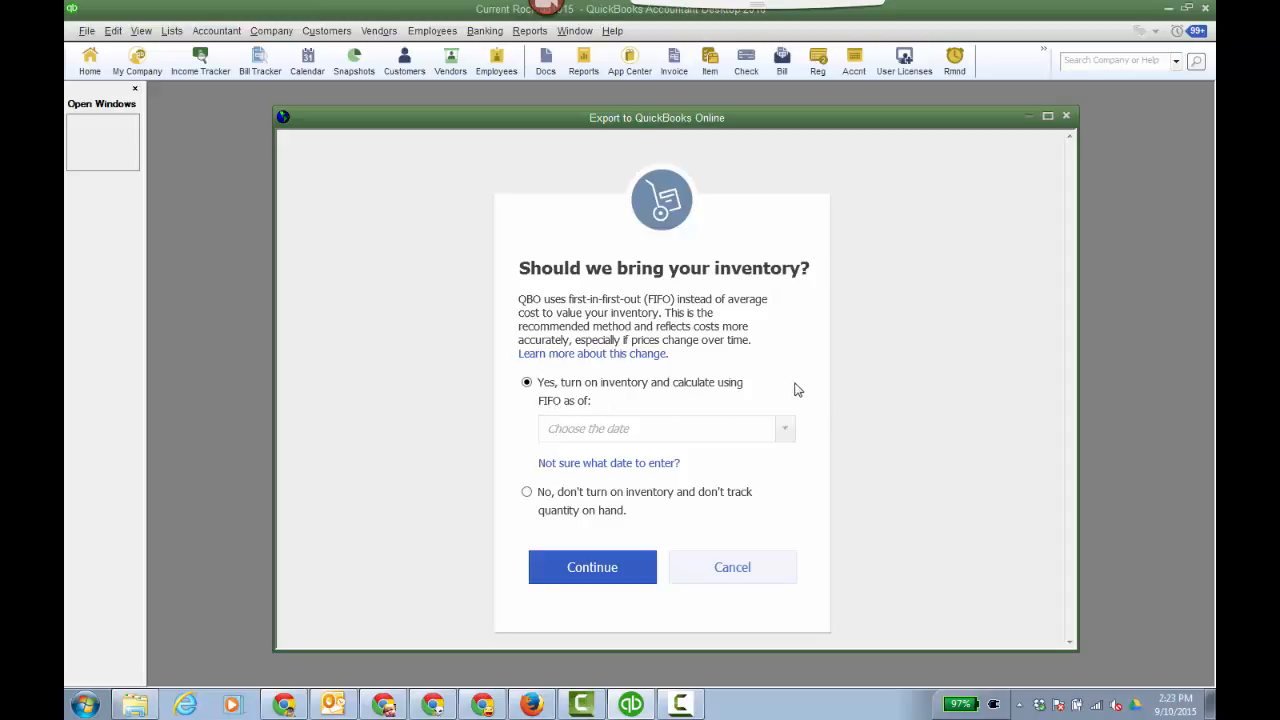
Choose to bring the inventory over with FIFO calculated as of 2015/09/10 and continue the export
click(785, 428)
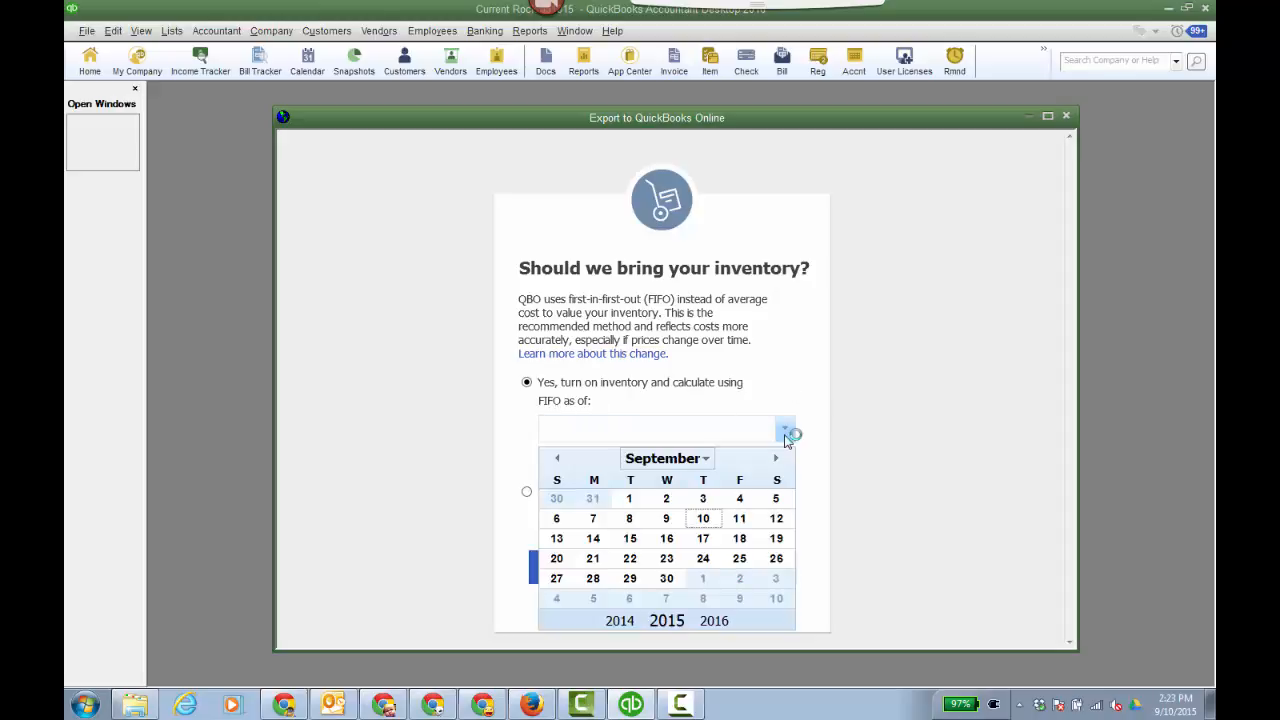
click(703, 519)
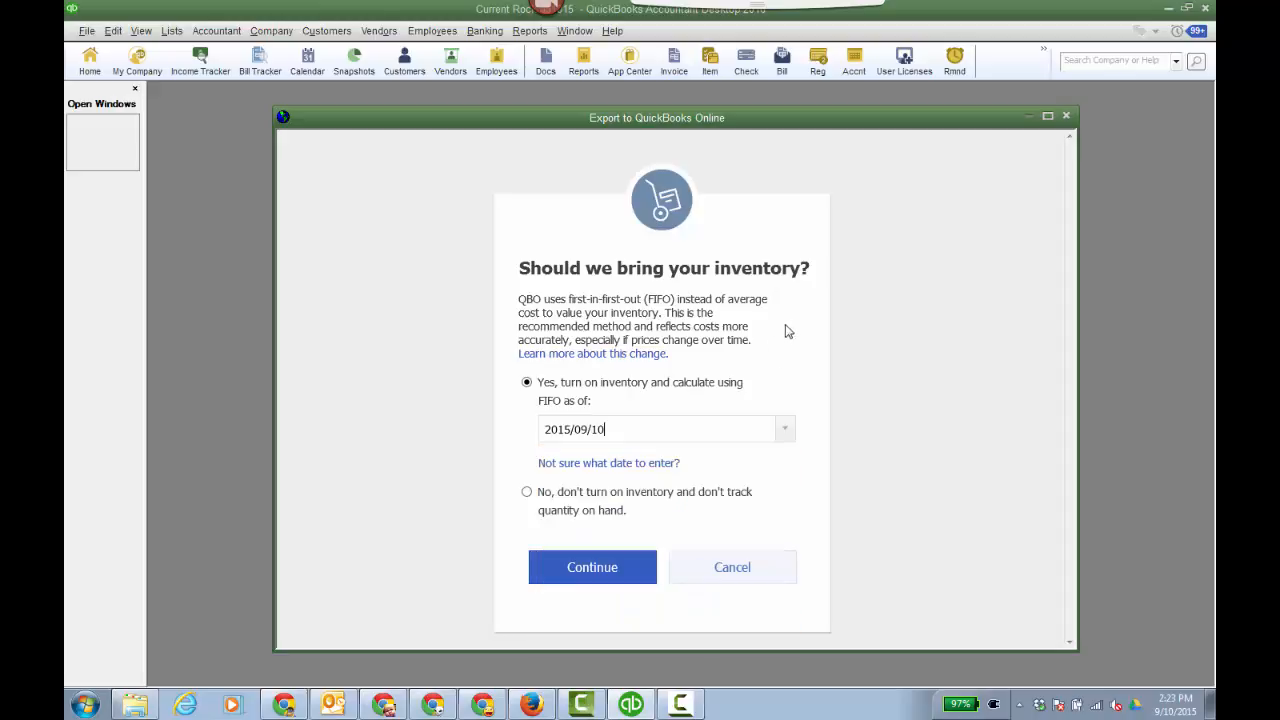
click(612, 569)
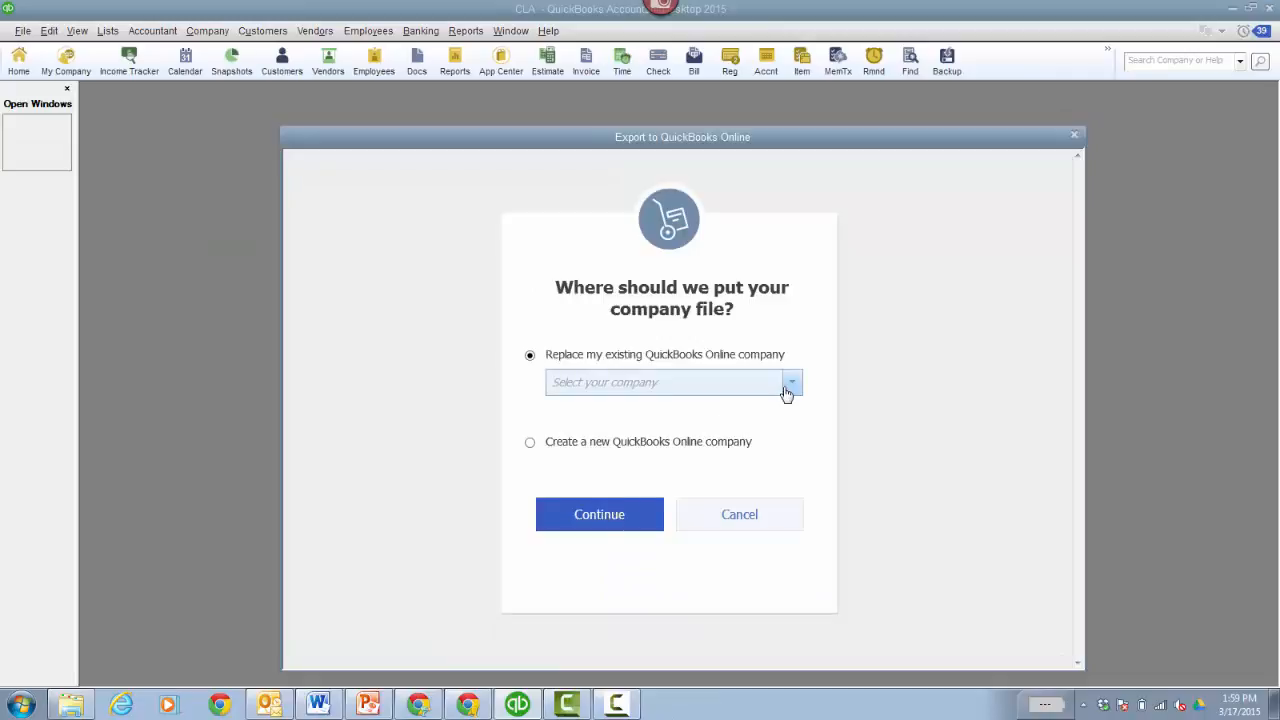
Replace the existing QuickBooks Online company CLA Convert with the exported file and acknowledge the transfer
click(794, 388)
click(610, 486)
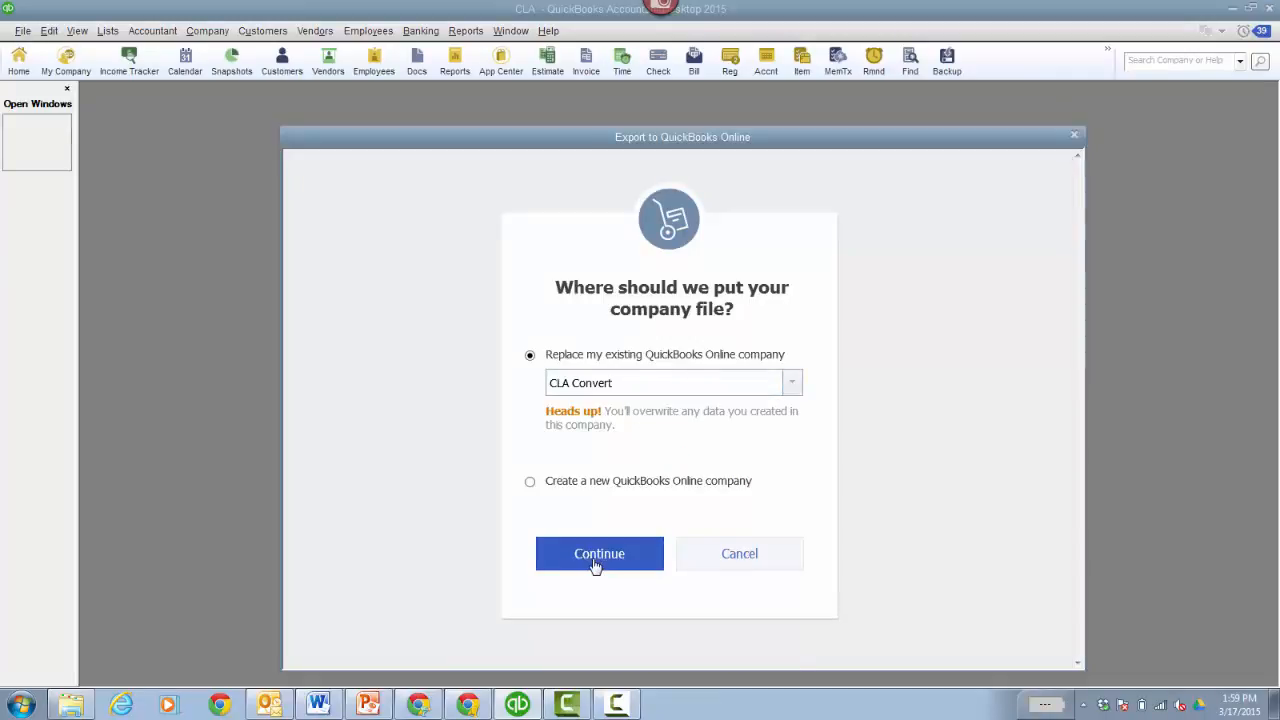
click(595, 567)
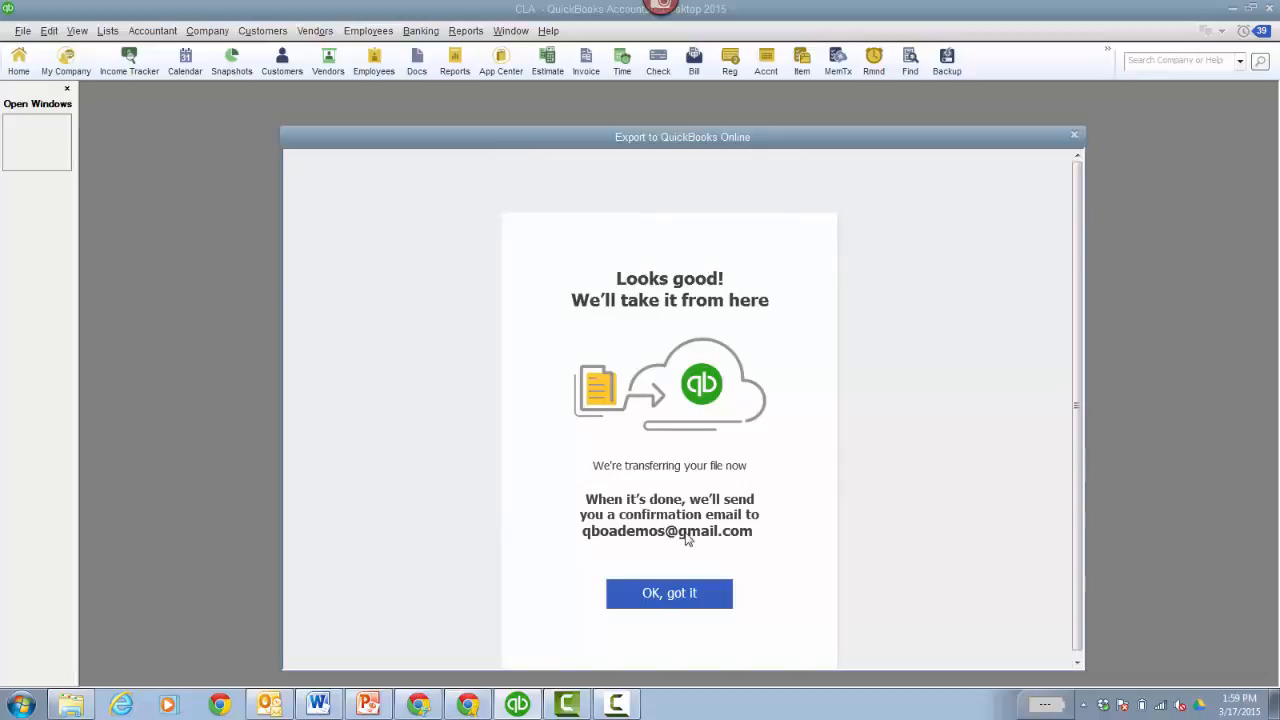
click(678, 600)
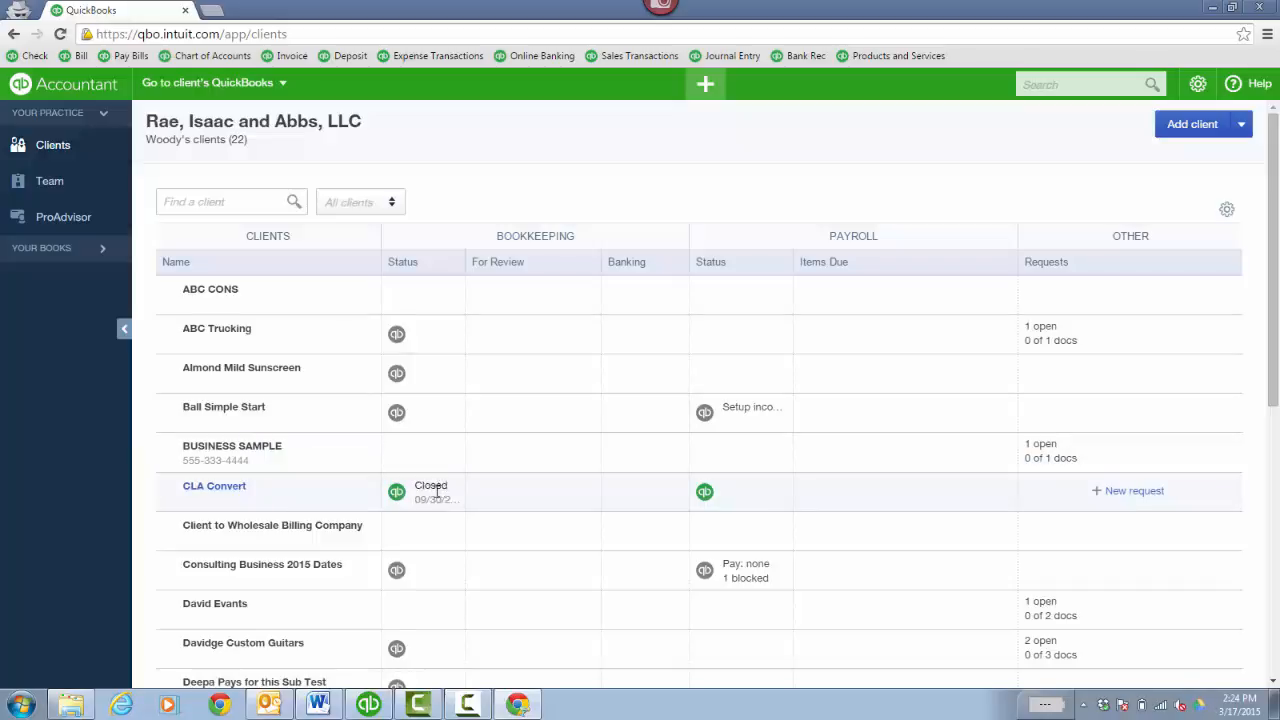
Open the converted CLA client company in QuickBooks Online Accountant
click(274, 90)
click(199, 260)
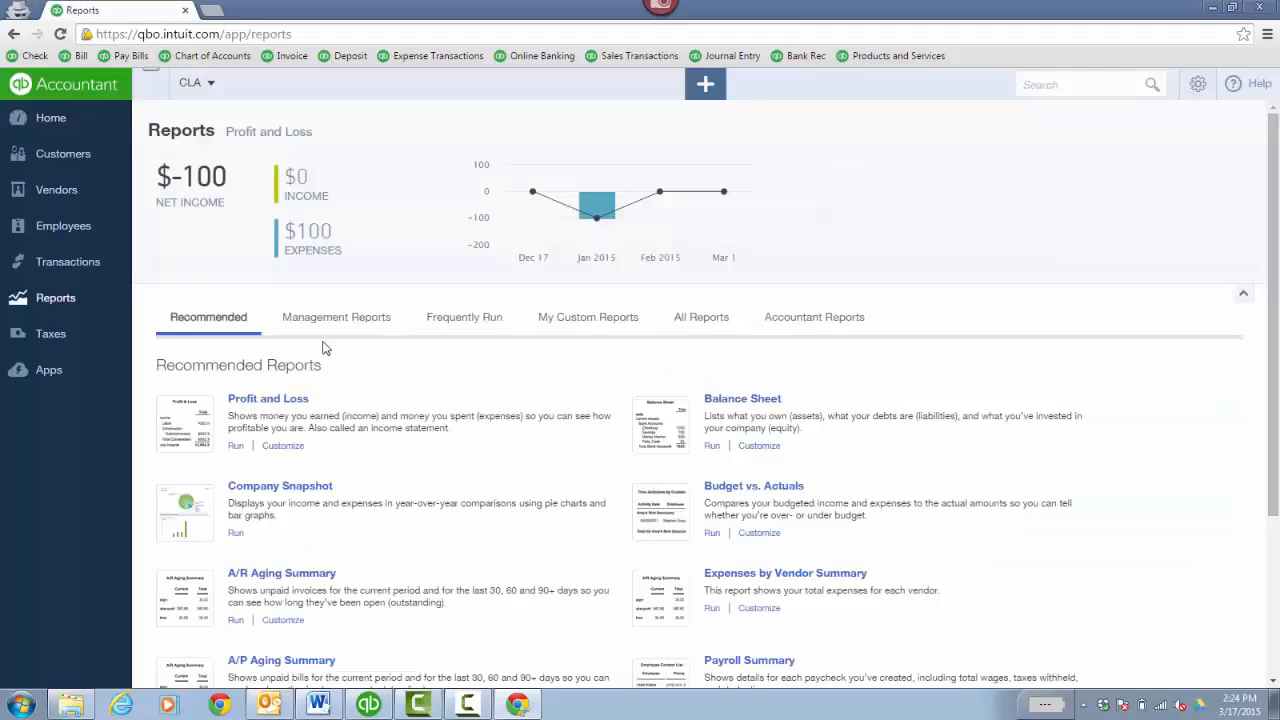
click(1197, 84)
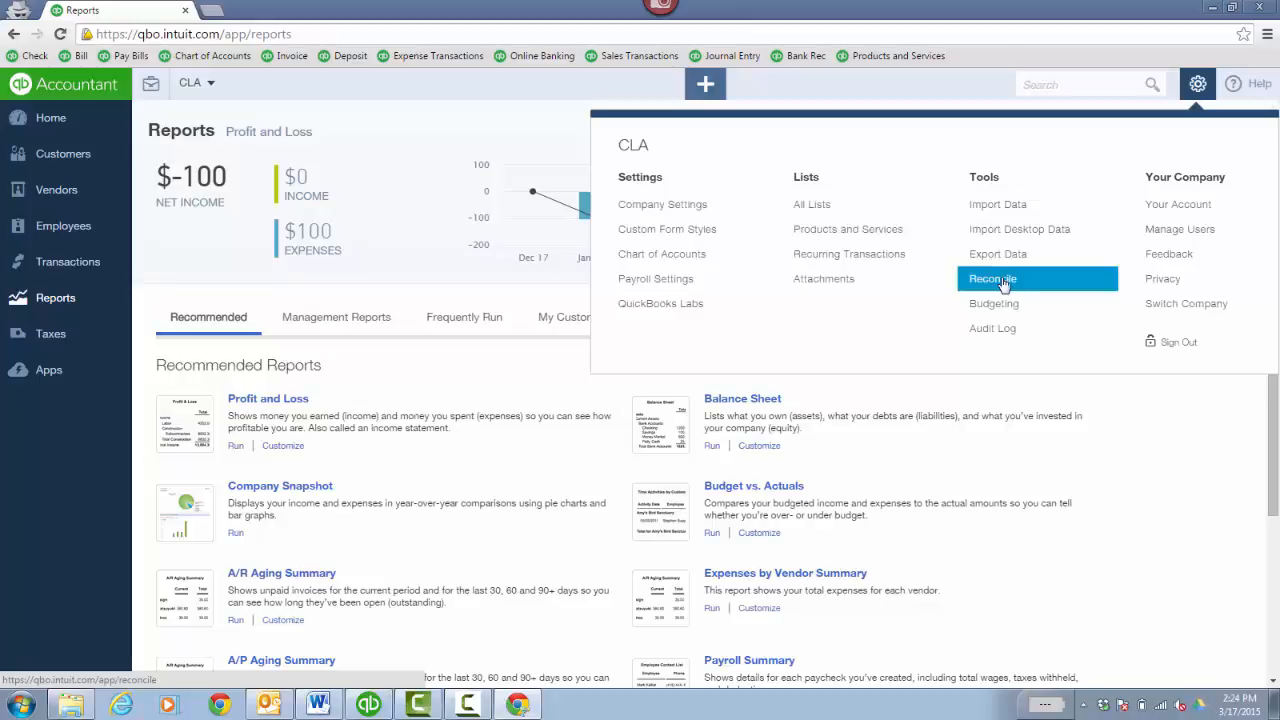
click(1197, 83)
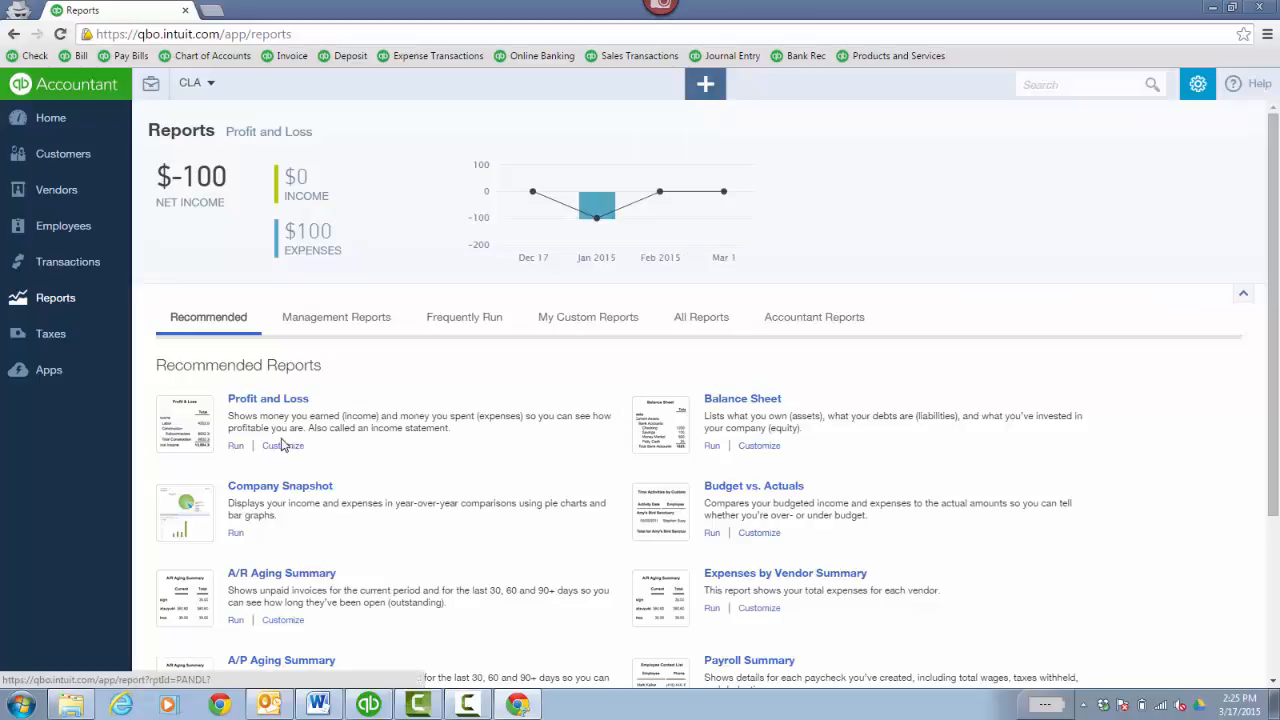
Customize the Profit and Loss report to accrual basis and All Dates, and run it
click(286, 450)
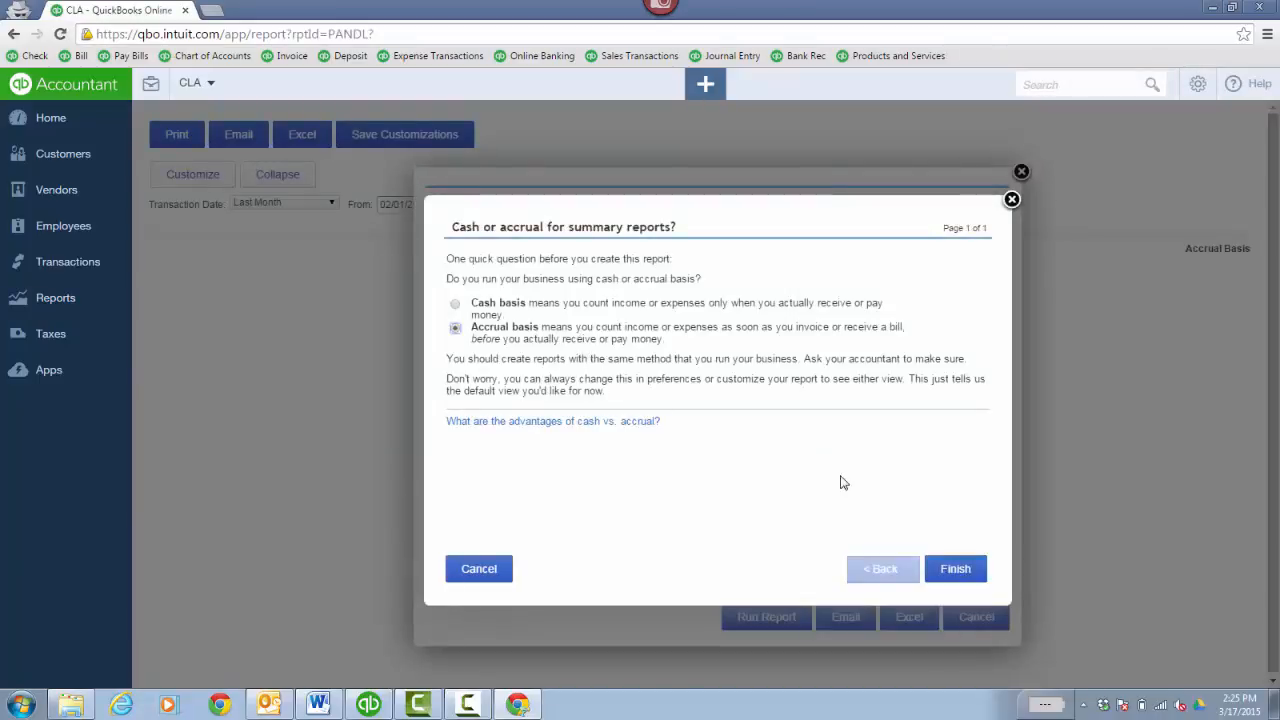
click(955, 568)
click(778, 625)
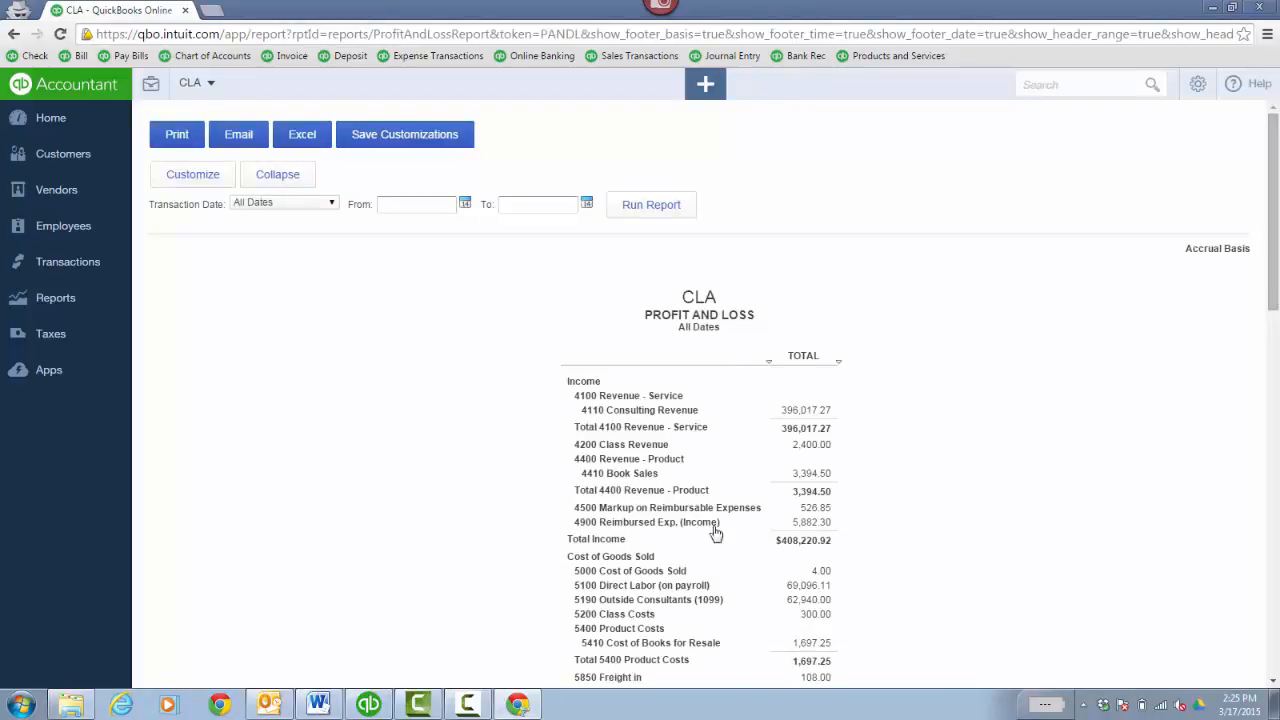
Switch to QuickBooks Desktop and run the Profit & Loss Standard report with its dates set to All
click(368, 704)
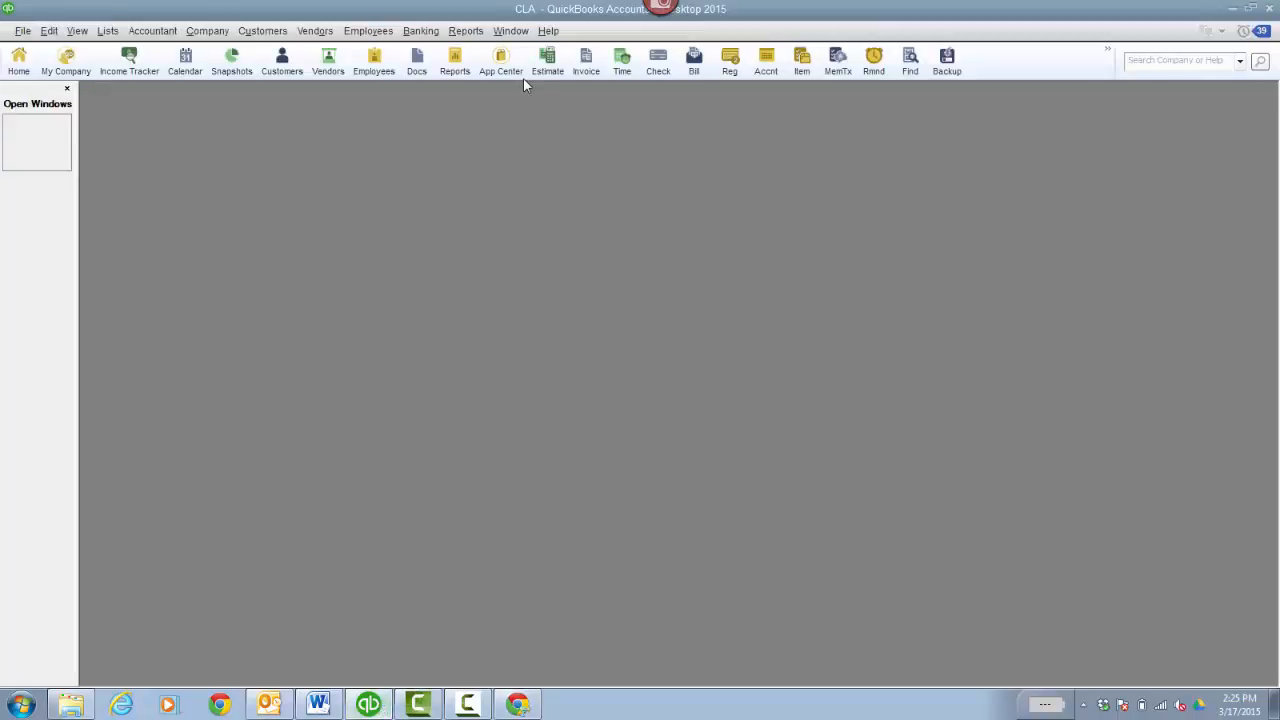
click(466, 30)
mouse_move(557, 155)
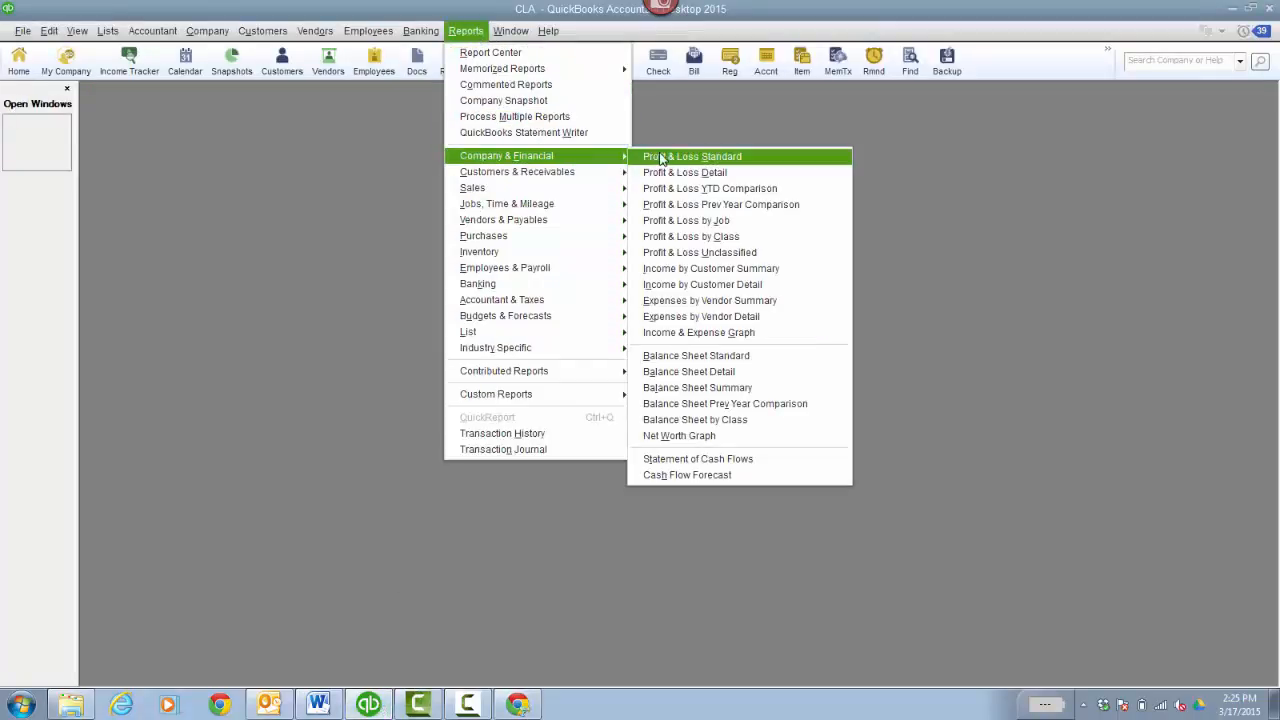
click(660, 157)
text(a)
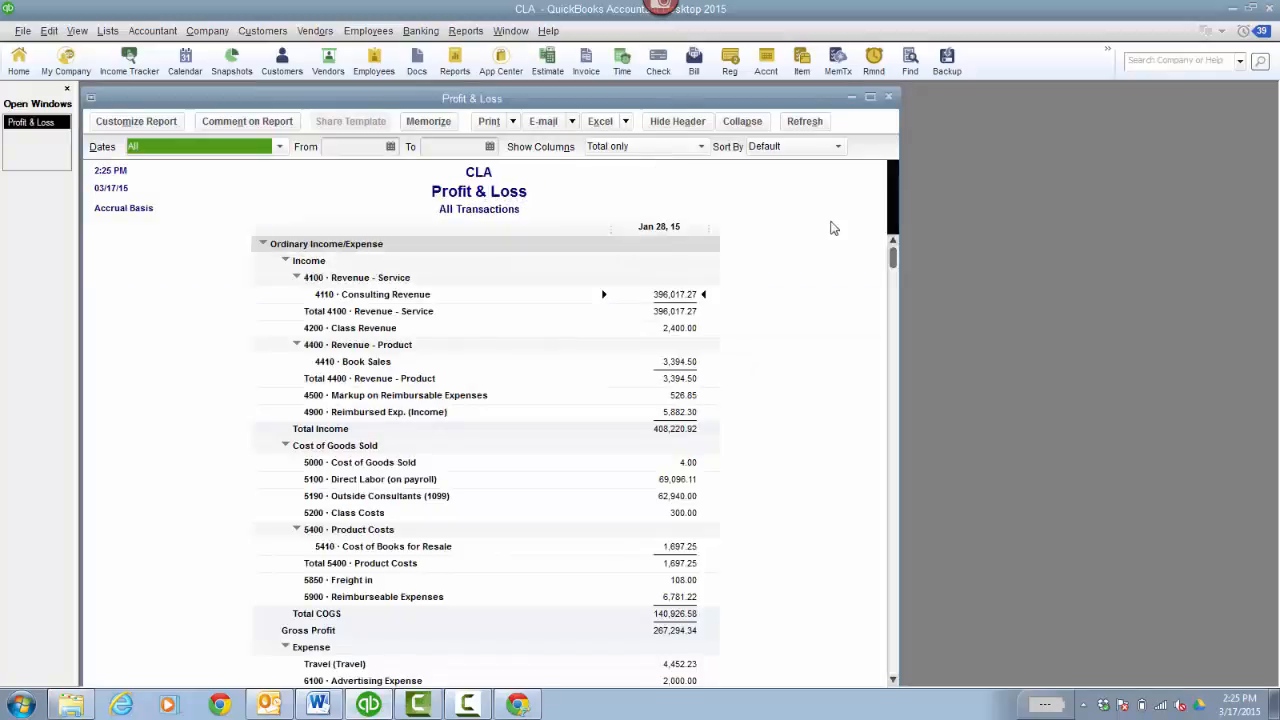
Run the Balance Sheet Standard report with its dates set to All
click(466, 30)
mouse_move(592, 157)
click(760, 357)
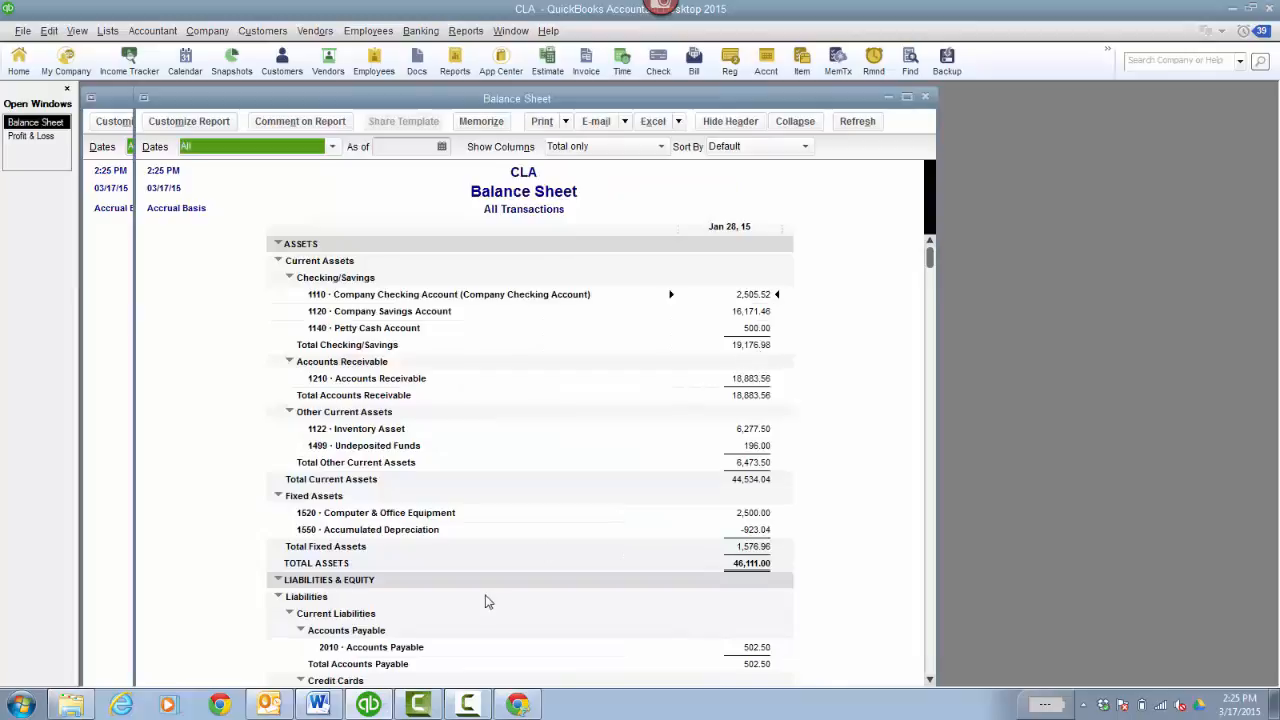
Switch to QuickBooks Online in Chrome and duplicate the browser tab holding the Profit and Loss report
click(522, 705)
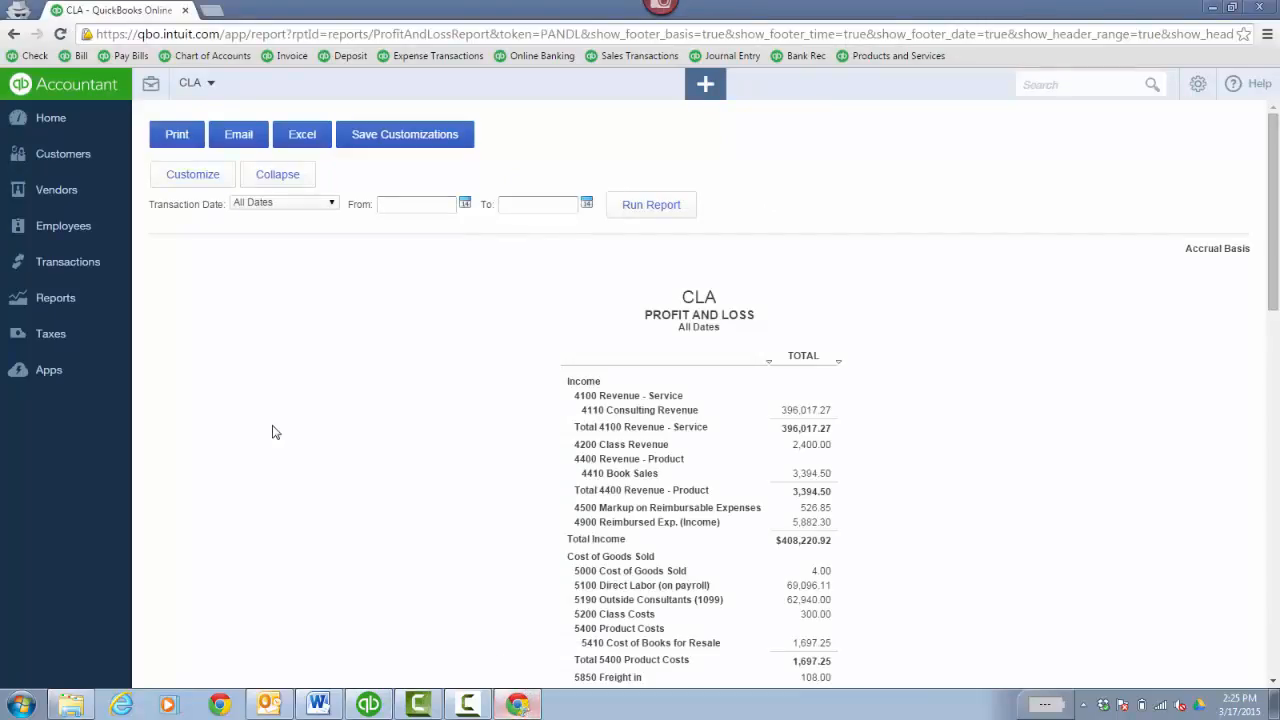
right_click(127, 15)
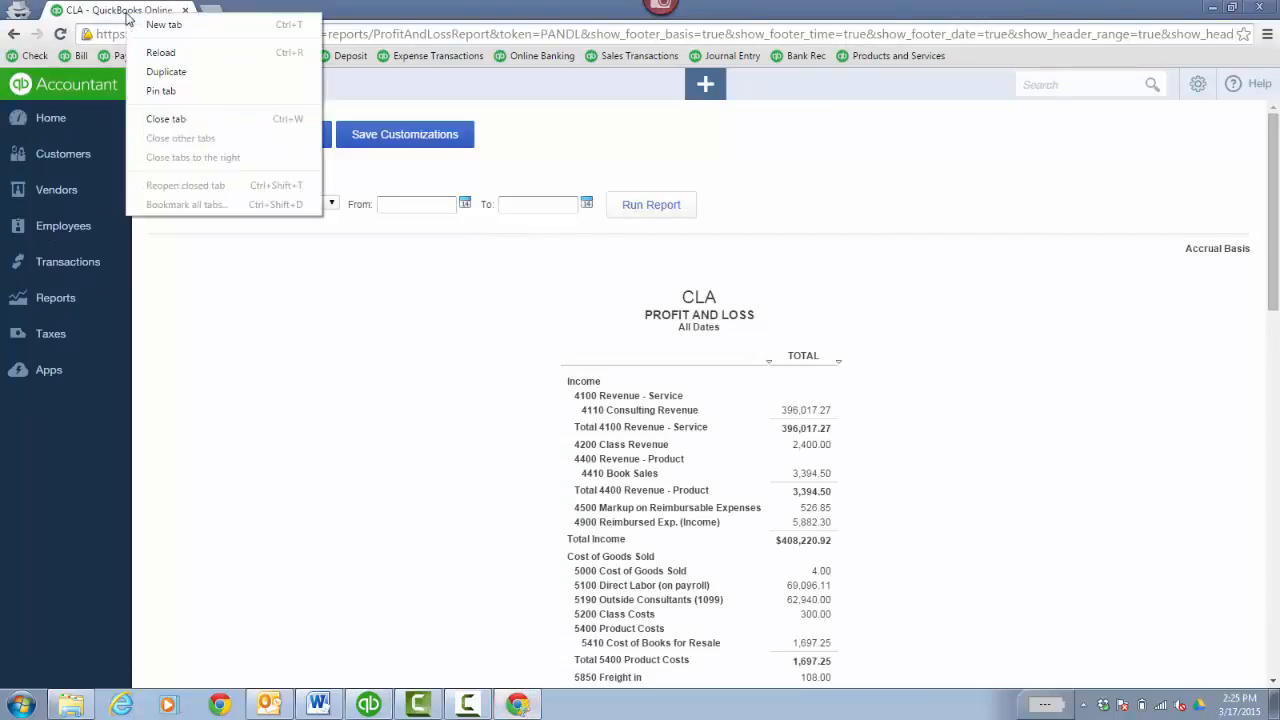
click(195, 72)
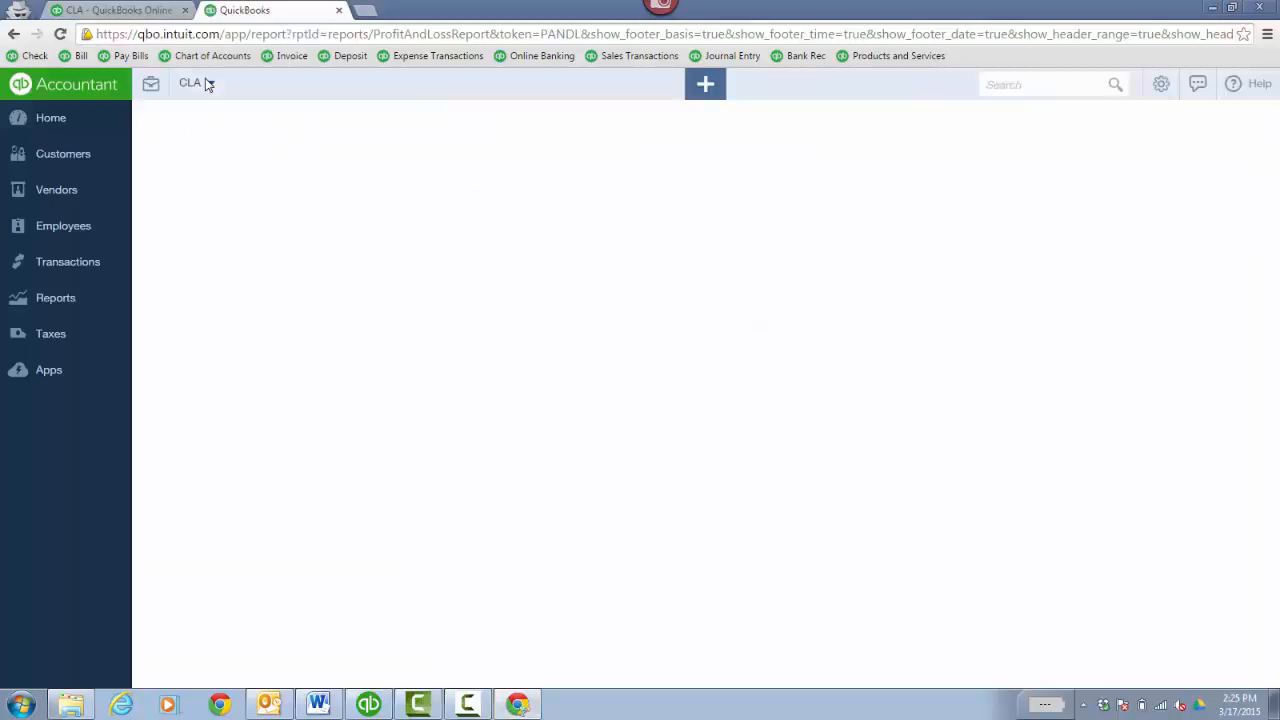
Open the Balance Sheet report's customization in the duplicated tab and set its transaction date to All Dates
click(53, 308)
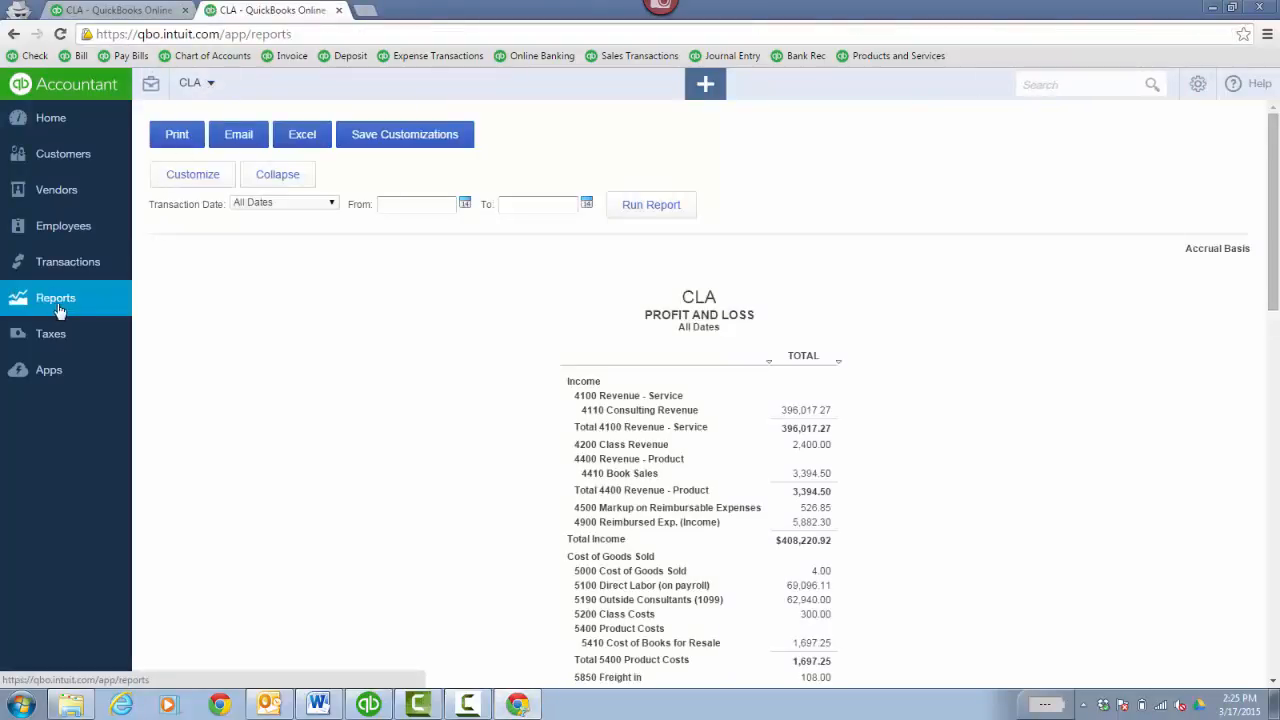
click(757, 447)
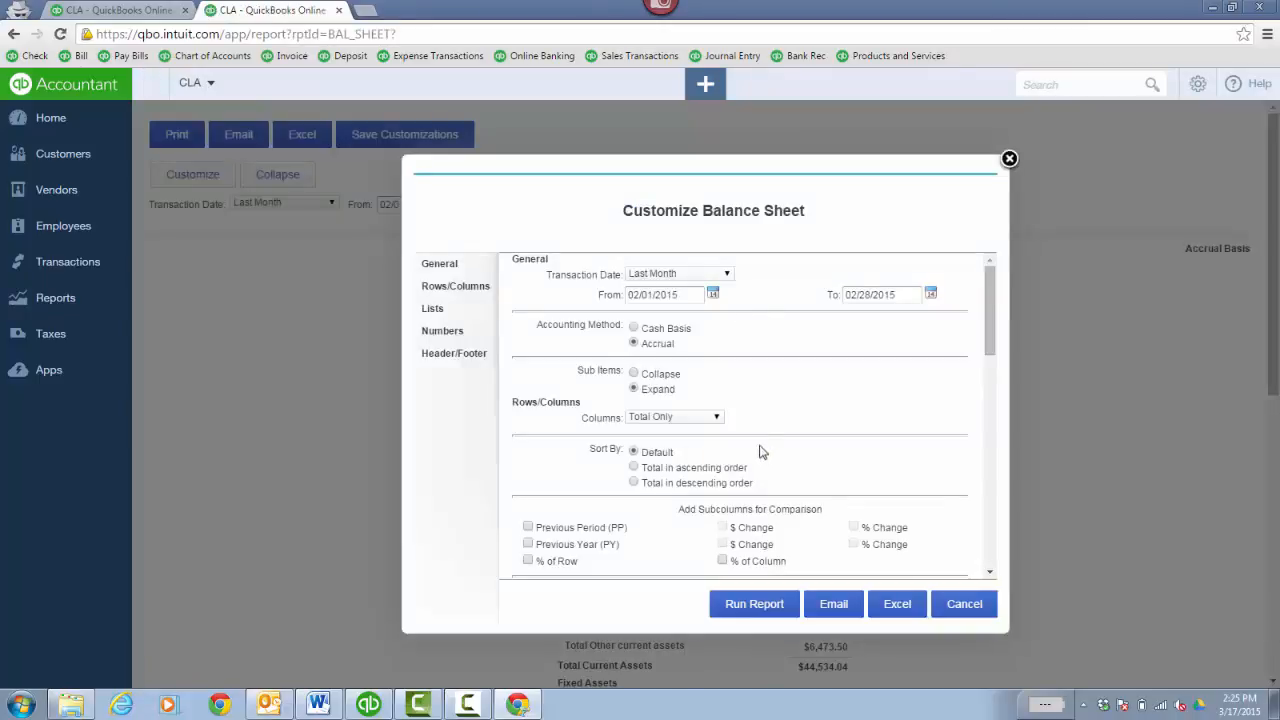
click(726, 275)
click(709, 288)
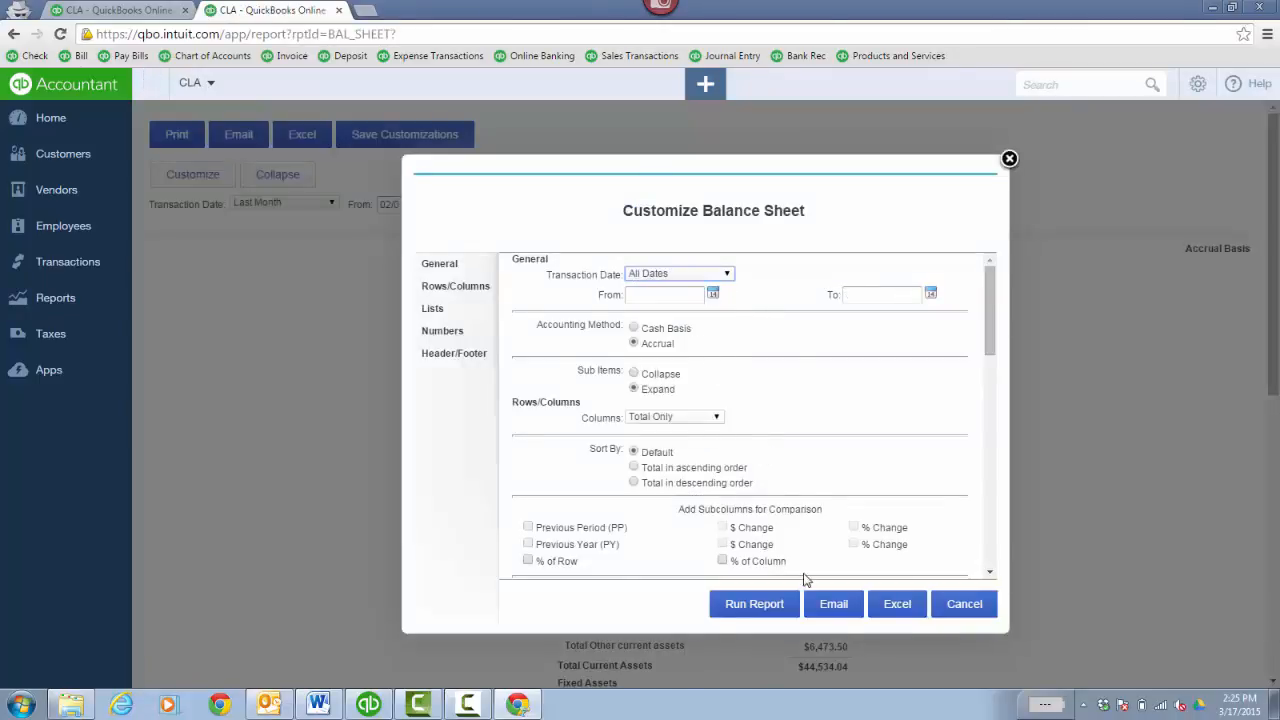